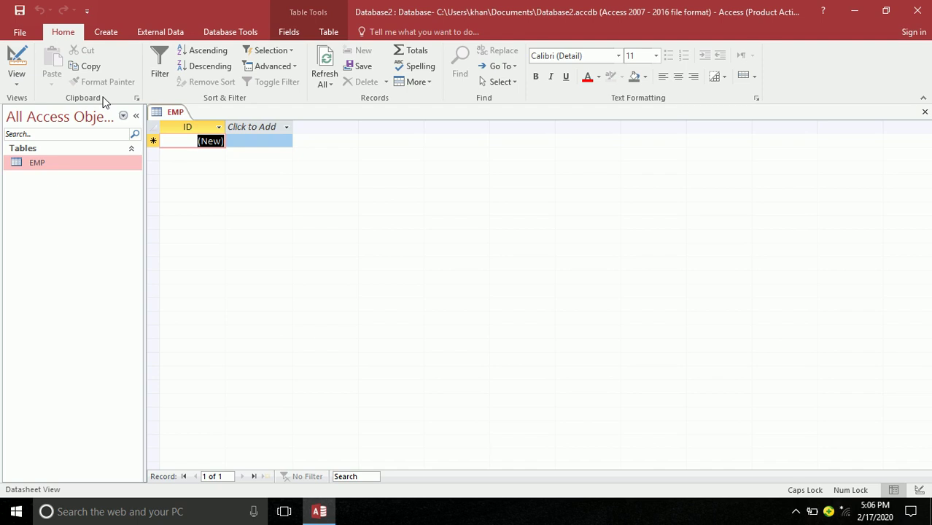
- Open the EMP table in Design View and toggle the ID field's primary key off and back on
{"action": "left_click", "coordinate": [7, 53]}
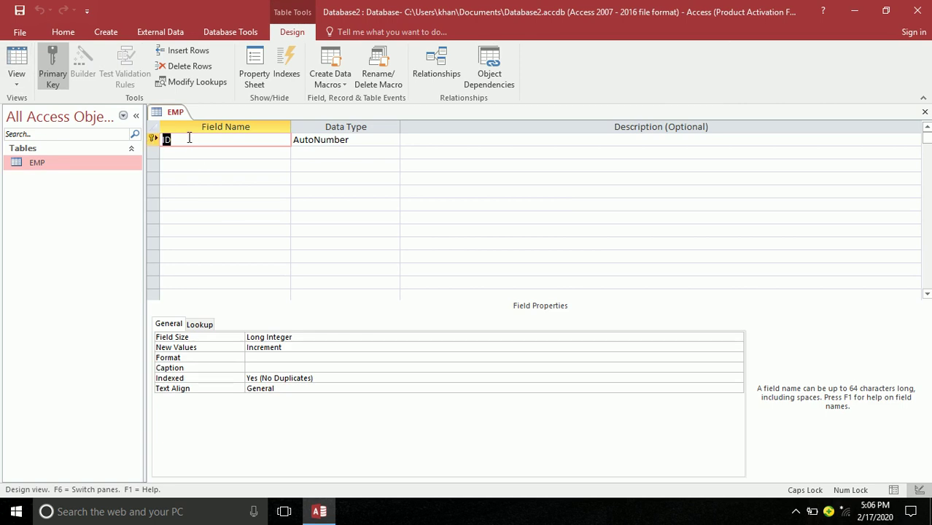
{"action": "left_click", "coordinate": [187, 139]}
{"action": "left_click", "coordinate": [47, 67]}
{"action": "left_click", "coordinate": [47, 67]}
{"action": "key", "text": "Tab"}
{"action": "key", "text": "Tab"}
{"action": "key", "text": "Tab"}
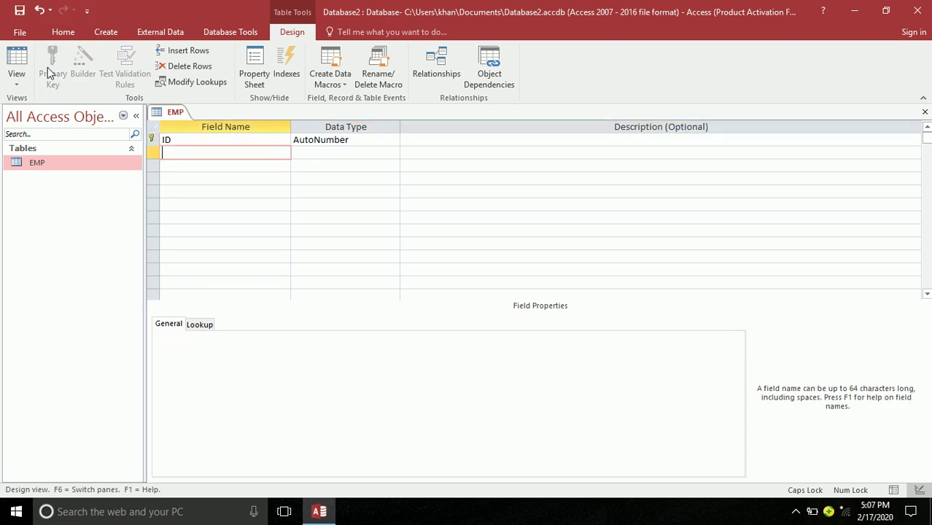
- Rename the table's ID field to EMPNO
{"action": "left_click", "coordinate": [179, 138]}
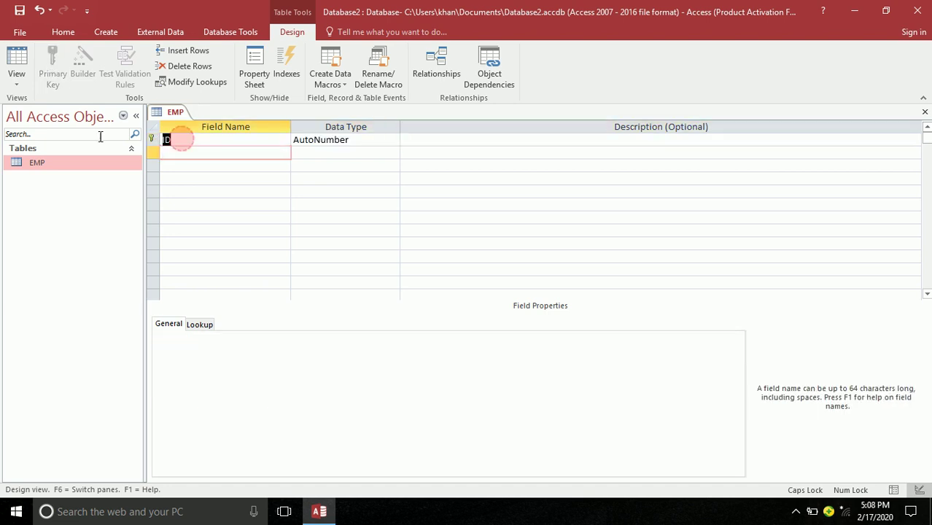
{"action": "key", "text": "BackSpace"}
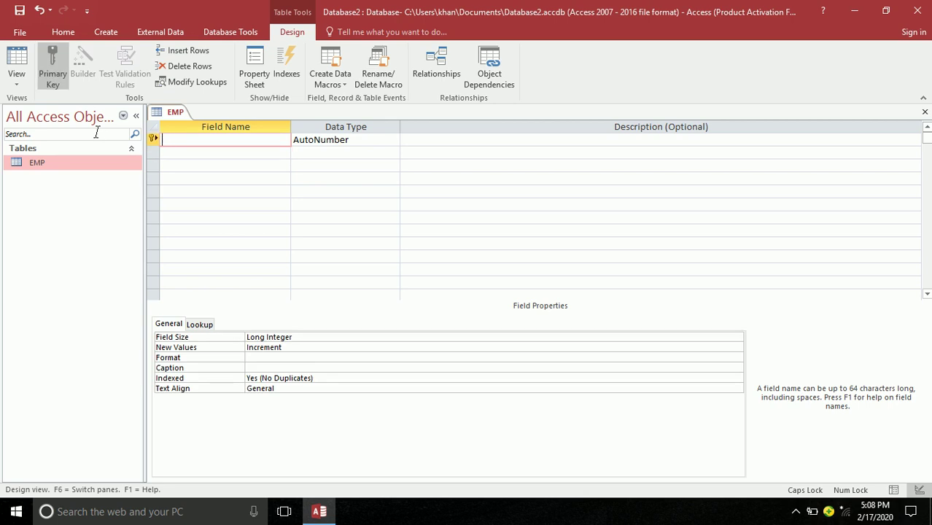
{"action": "type", "text": "EMPNO"}
{"action": "key", "text": "Tab"}
{"action": "key", "text": "Tab"}
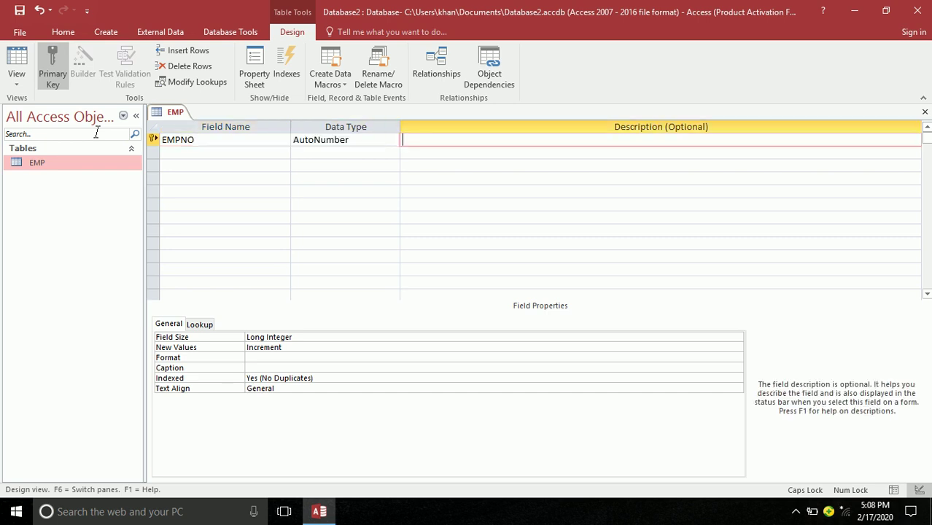
{"action": "key", "text": "Tab"}
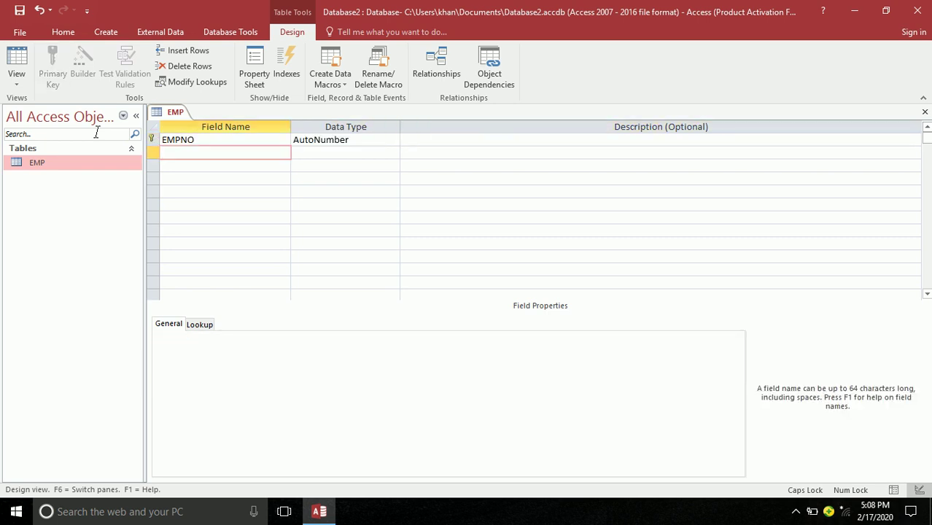
{"action": "left_click", "coordinate": [391, 141]}
{"action": "left_click", "coordinate": [393, 141]}
{"action": "left_click", "coordinate": [395, 140]}
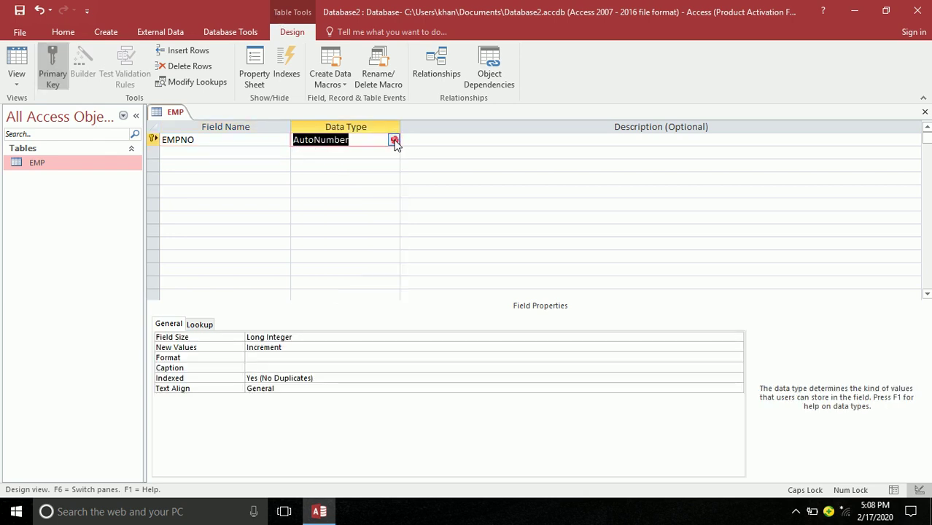
- Add an ENAME field with the Short Text data type below EMPNO
{"action": "left_click", "coordinate": [204, 153]}
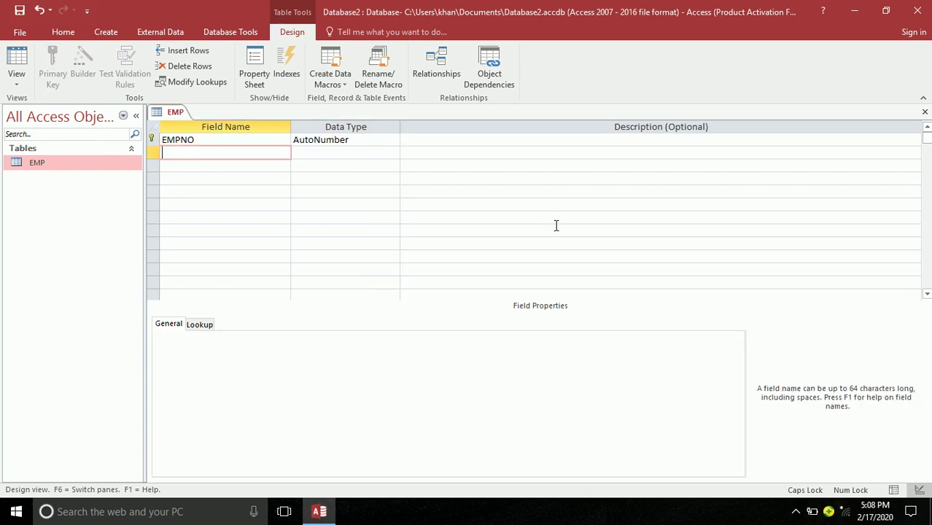
{"action": "type", "text": "ENMA"}
{"action": "key", "text": "BackSpace"}
{"action": "key", "text": "BackSpace"}
{"action": "type", "text": "AME"}
{"action": "key", "text": "Tab"}
{"action": "key", "text": "Tab"}
{"action": "key", "text": "Tab"}
- Add an FNAME field with the Short Text data type below ENAME
{"action": "type", "text": "FN"}
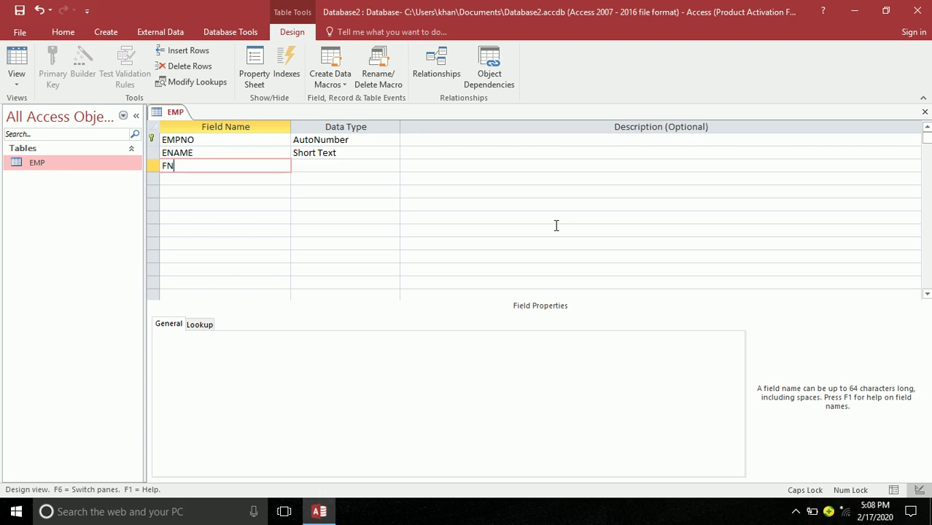
{"action": "type", "text": "AME"}
{"action": "key", "text": "Tab"}
{"action": "key", "text": "Tab"}
{"action": "key", "text": "Tab"}
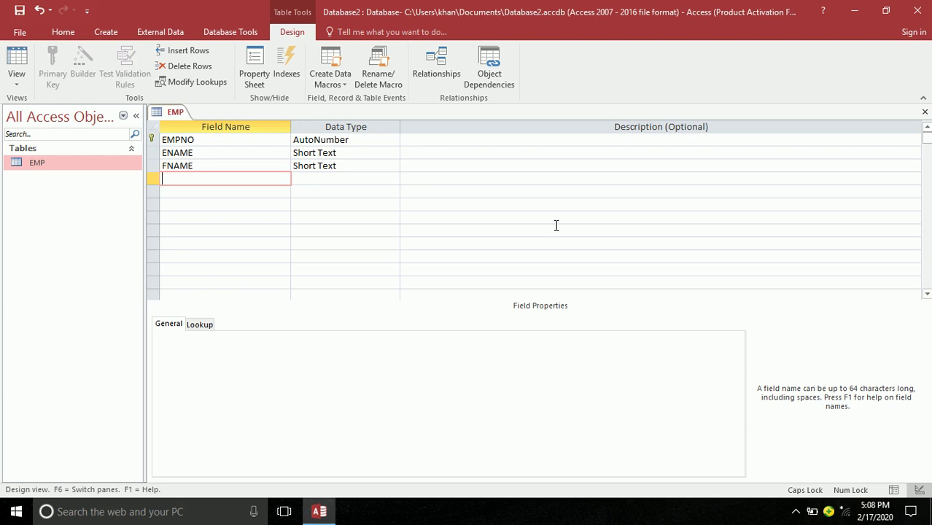
{"action": "left_click", "coordinate": [796, 512]}
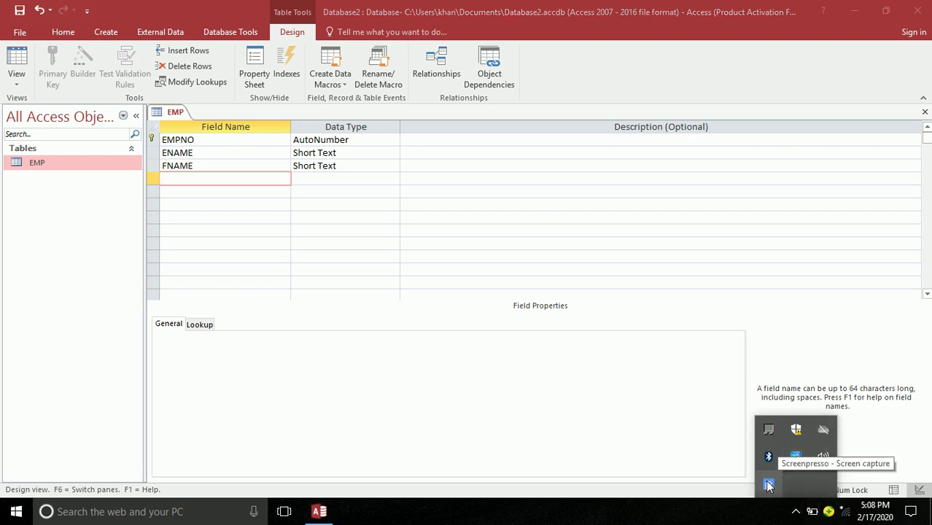
{"action": "left_click", "coordinate": [767, 482]}
{"action": "left_click", "coordinate": [660, 403]}
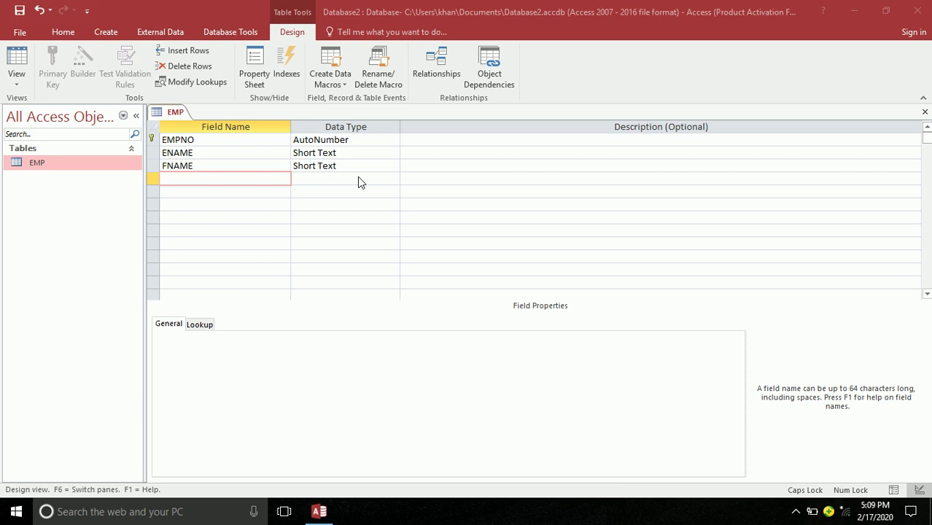
- Add an ADDRESS field with the Short Text data type below FNAME
{"action": "left_click", "coordinate": [271, 178]}
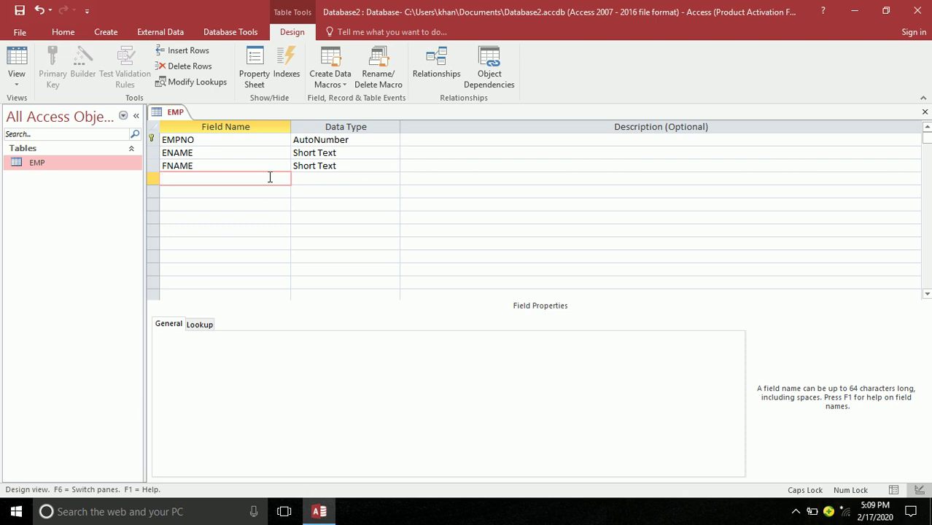
{"action": "type", "text": "ADDRESS"}
{"action": "key", "text": "Tab"}
{"action": "key", "text": "Tab"}
{"action": "key", "text": "Tab"}
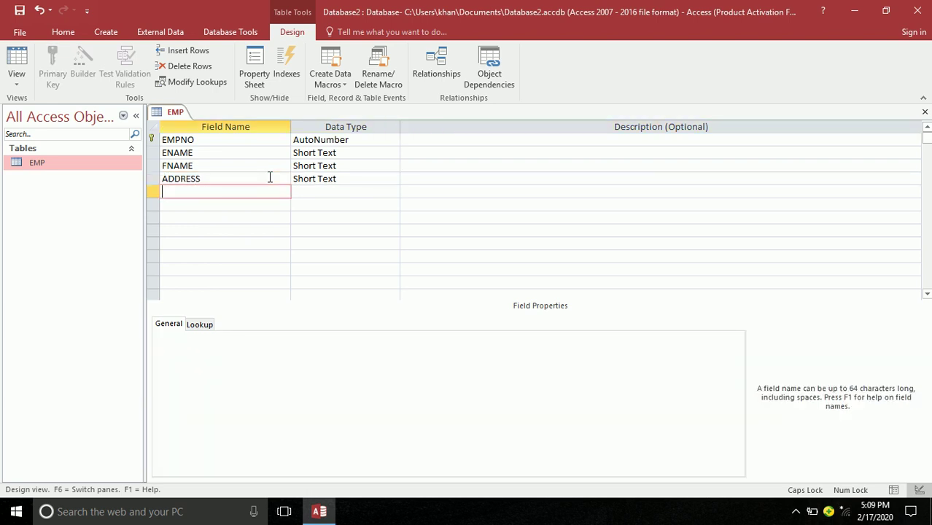
- Add a CONTACT field with the Short Text data type below ADDRESS
{"action": "type", "text": "CONTACT"}
{"action": "key", "text": "Tab"}
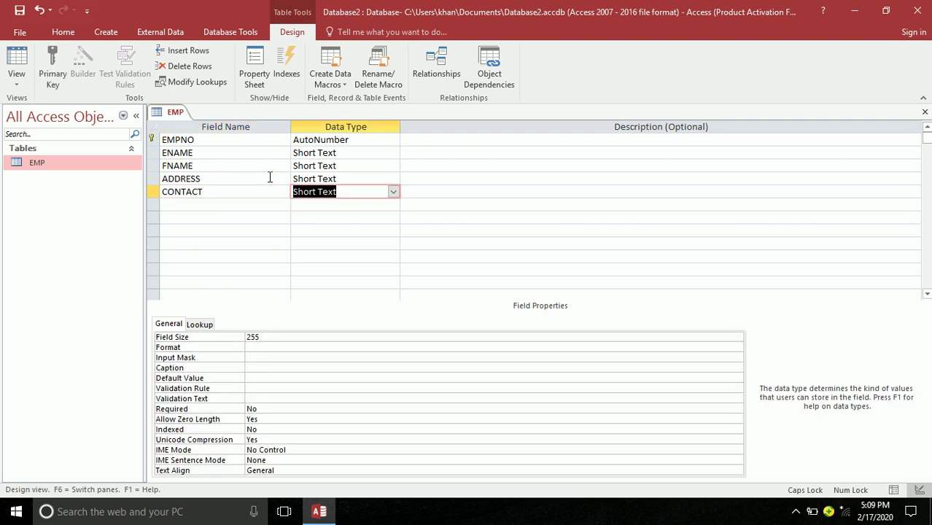
{"action": "key", "text": "Tab"}
{"action": "key", "text": "Tab"}
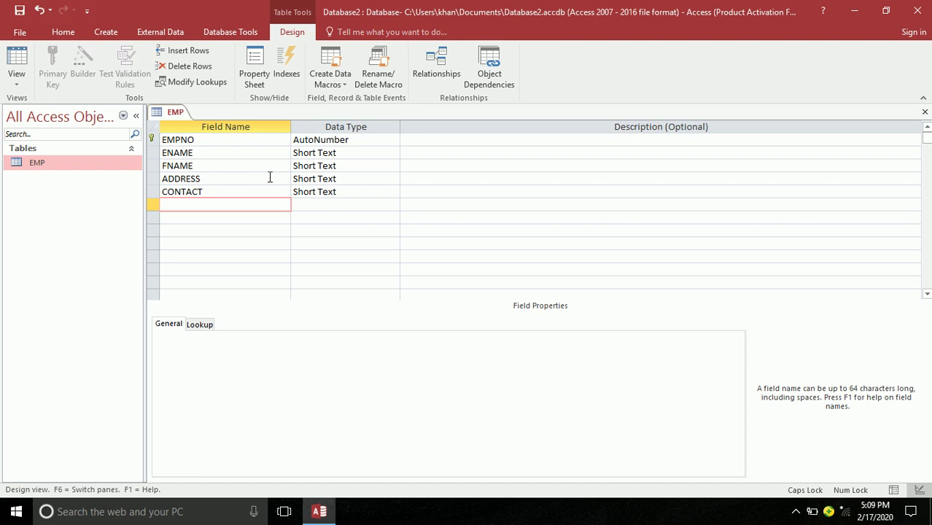
- Add a PHOTO field below CONTACT and set its data type to Attachment
{"action": "type", "text": "PHOTO"}
{"action": "key", "text": "Tab"}
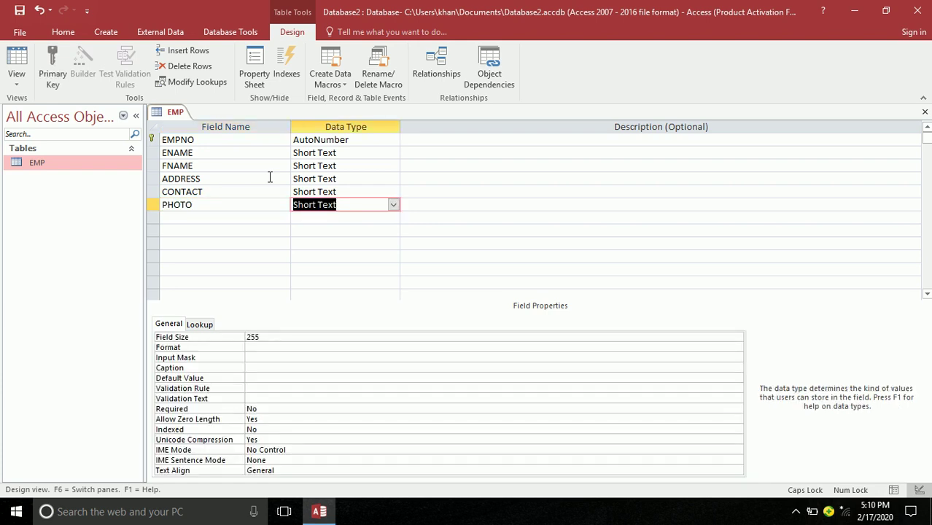
{"action": "left_click", "coordinate": [392, 205]}
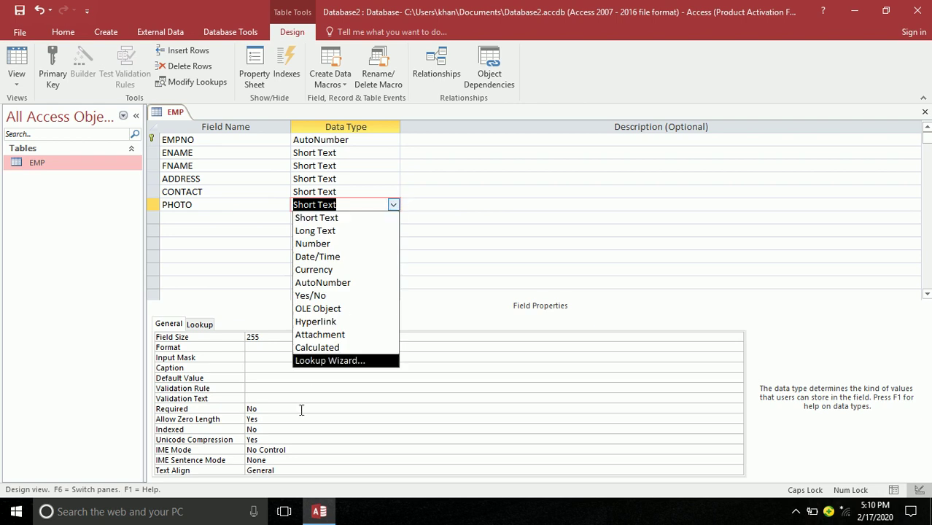
{"action": "left_click", "coordinate": [315, 336]}
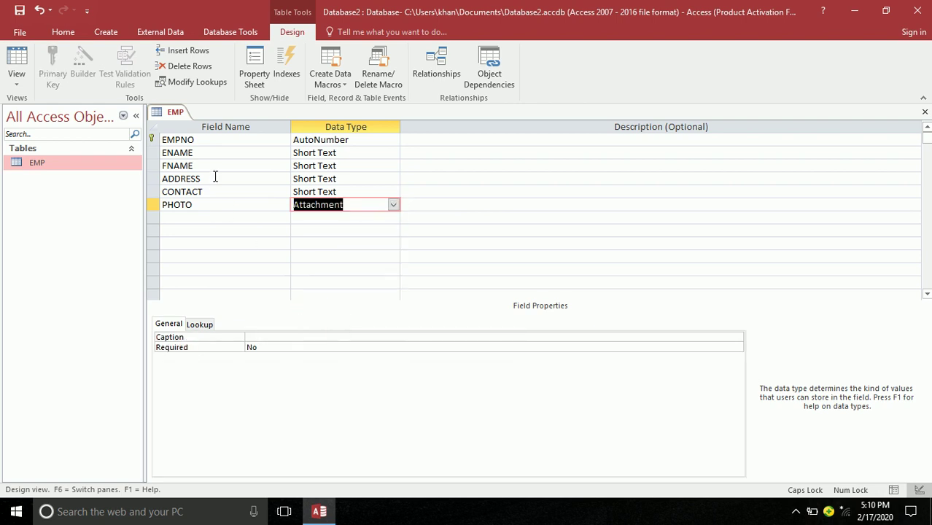
- Insert a row above ADDRESS and add a GENDER field there with the Short Text data type
{"action": "left_click", "coordinate": [211, 177]}
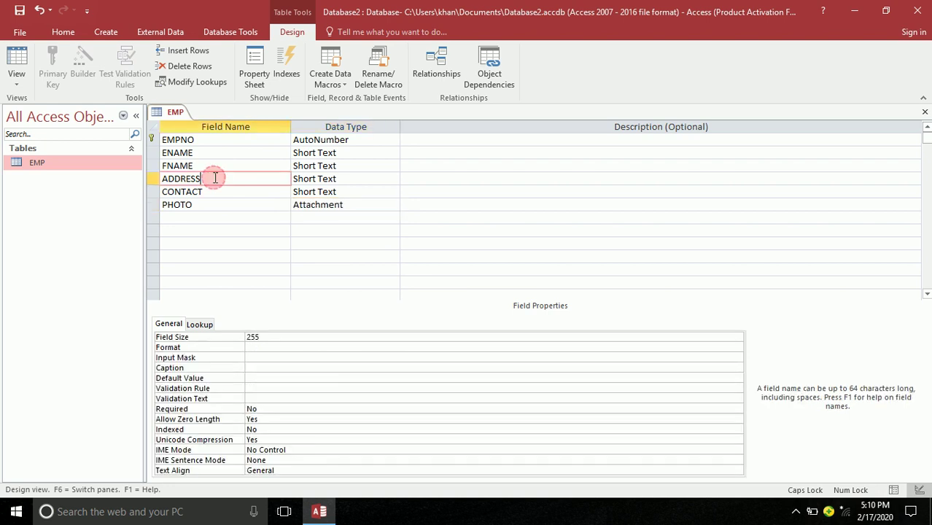
{"action": "right_click", "coordinate": [215, 180]}
{"action": "left_click", "coordinate": [246, 253]}
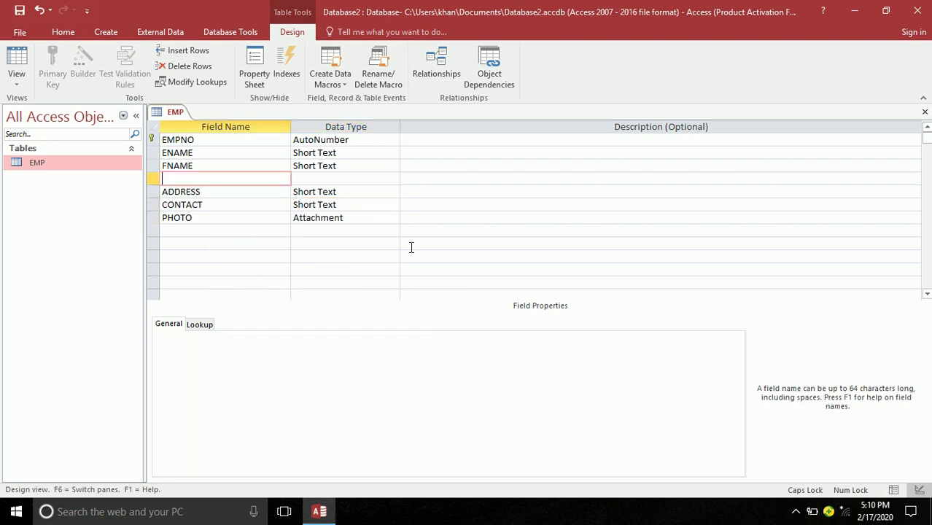
{"action": "type", "text": "GENDER"}
{"action": "key", "text": "Tab"}
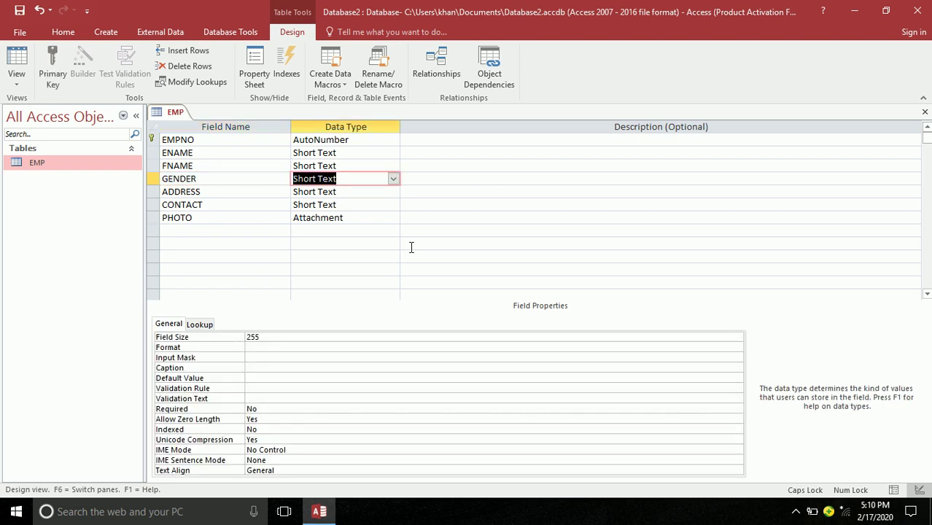
- Use the Lookup Wizard to give the GENDER field a one-column list of manually entered values, MALE and FEMALE
{"action": "left_click", "coordinate": [393, 179]}
{"action": "left_click", "coordinate": [350, 334]}
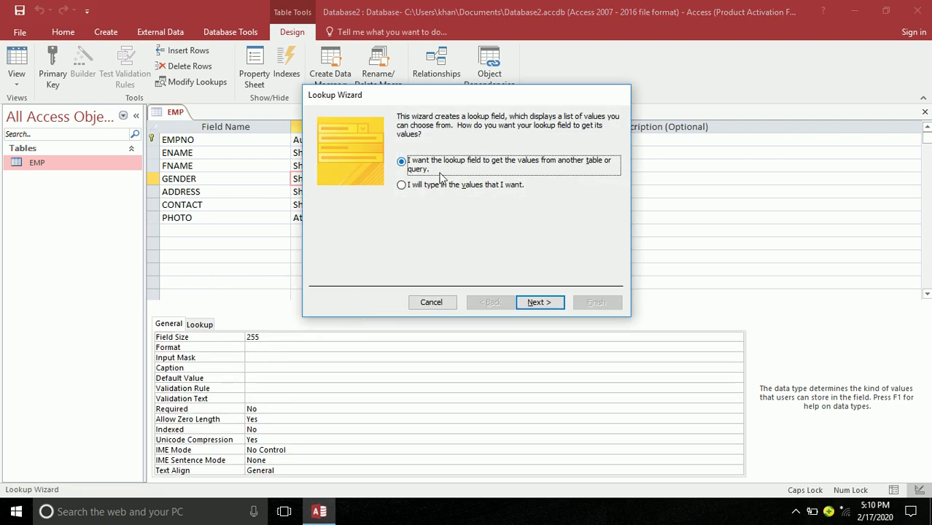
{"action": "left_click", "coordinate": [432, 186]}
{"action": "left_click", "coordinate": [558, 305]}
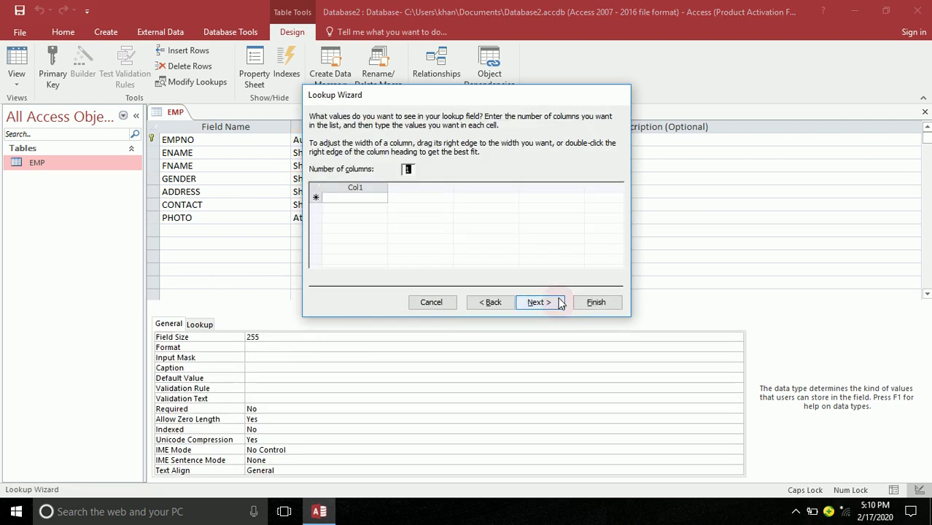
{"action": "left_click", "coordinate": [358, 199]}
{"action": "type", "text": "MALE"}
{"action": "key", "text": "Return"}
{"action": "type", "text": "FEMALE"}
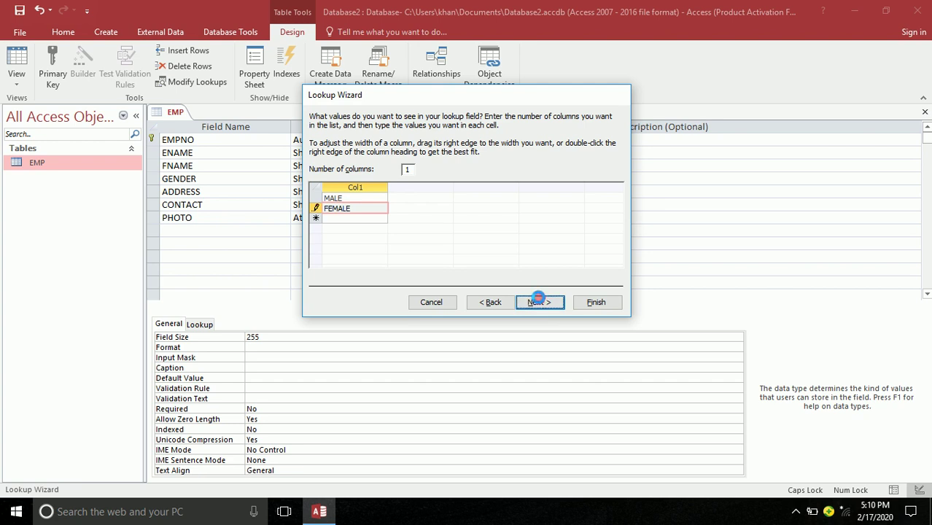
{"action": "left_click", "coordinate": [546, 302]}
{"action": "left_click", "coordinate": [587, 302]}
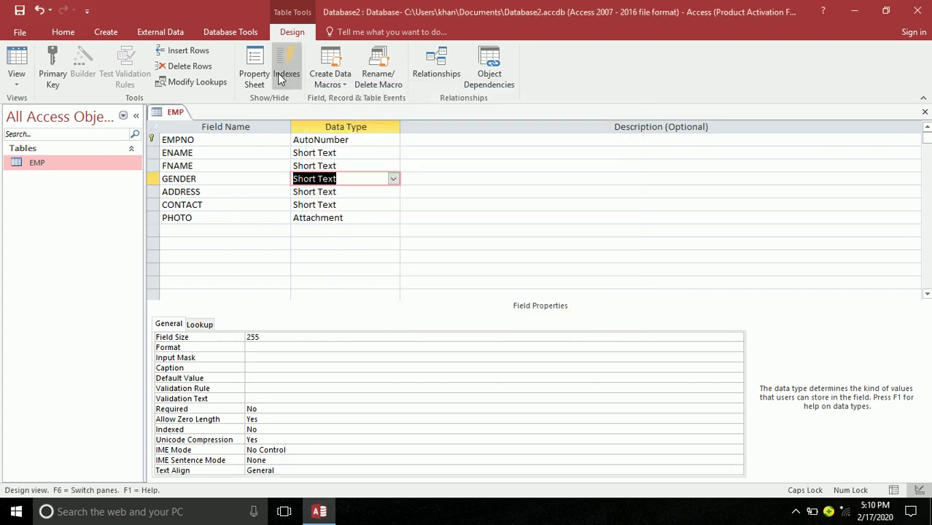
- Save the EMP table, check its columns in Datasheet View and return to Design View
{"action": "left_click", "coordinate": [16, 58]}
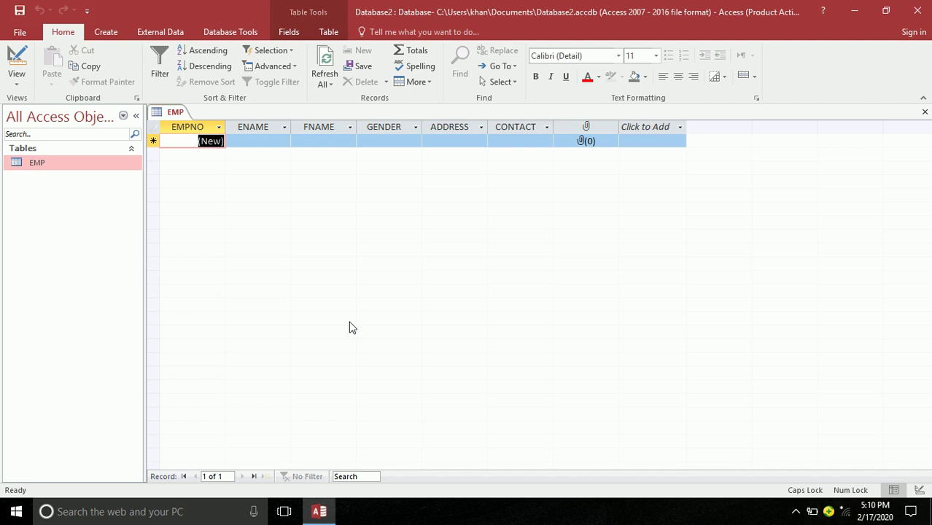
{"action": "left_click", "coordinate": [16, 62]}
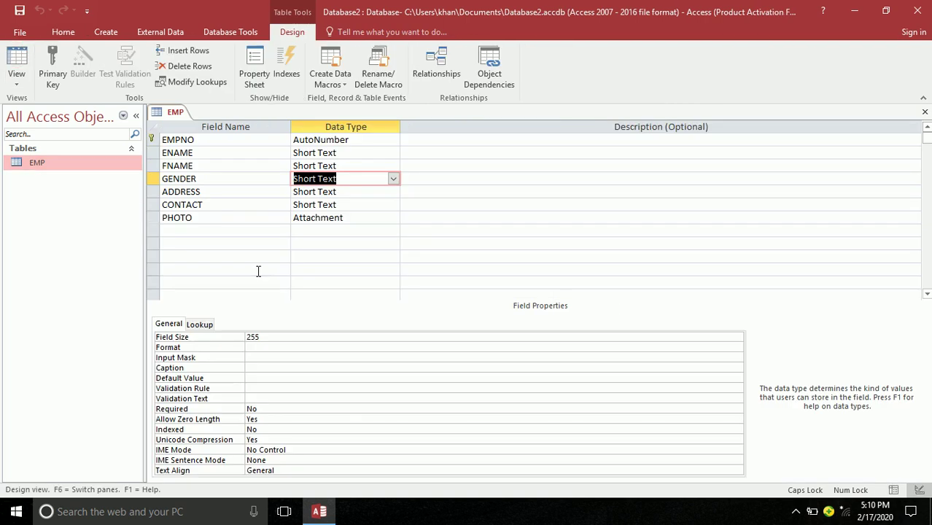
- Add a field named CNINC with the Short Text data type below PHOTO
{"action": "left_click", "coordinate": [170, 229]}
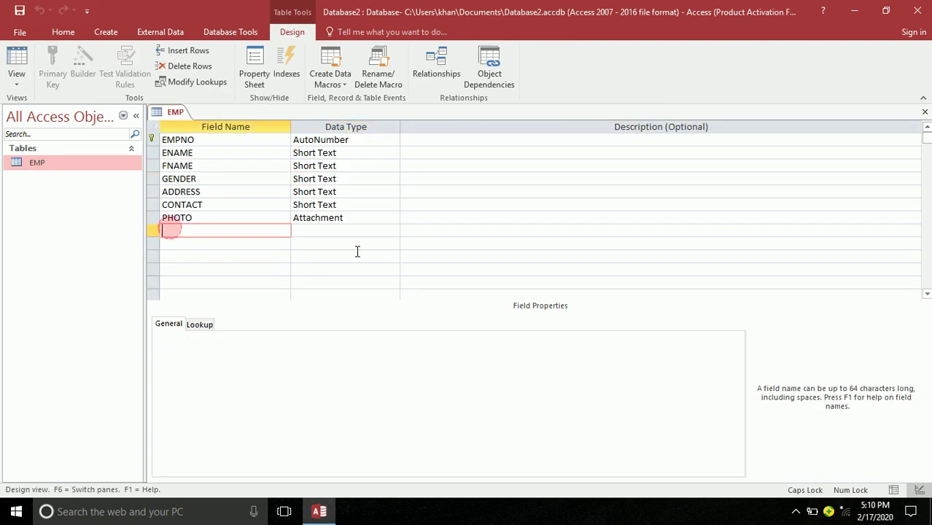
{"action": "type", "text": "CNINC"}
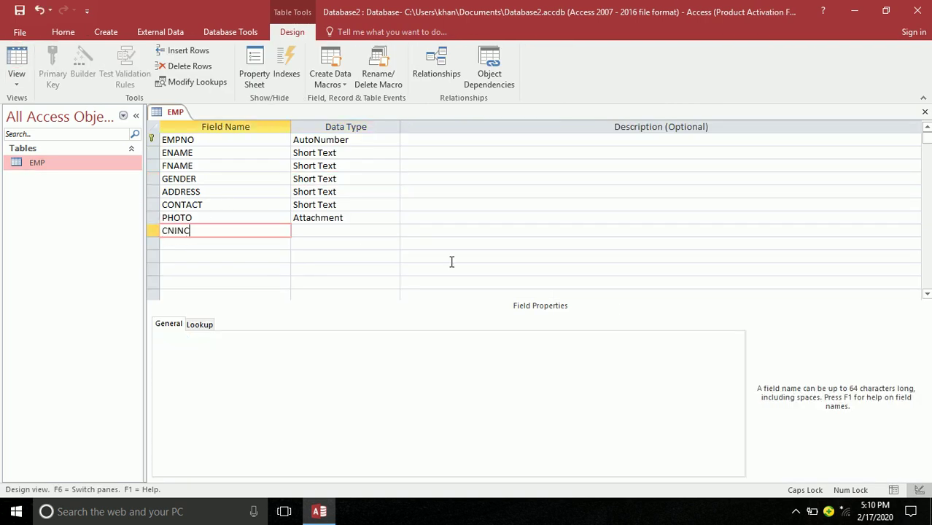
{"action": "key", "text": "Tab"}
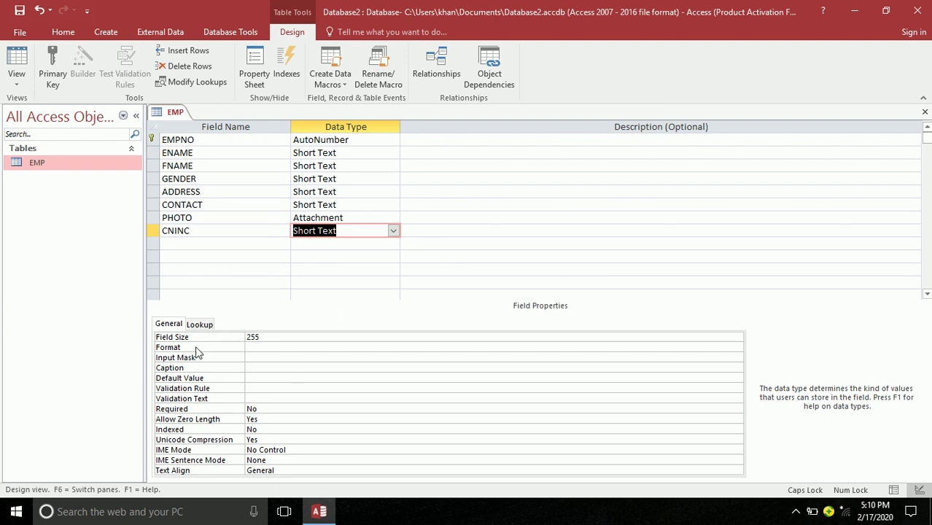
{"action": "left_click", "coordinate": [268, 358]}
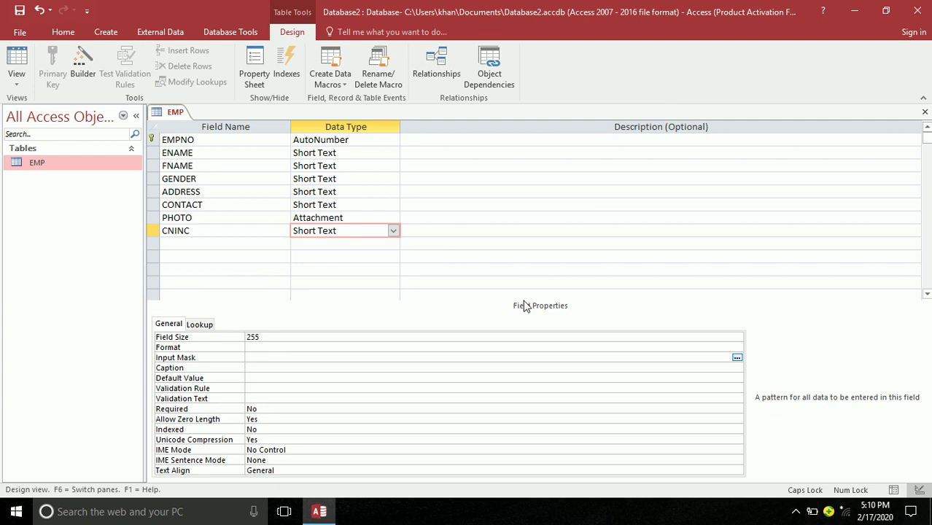
{"action": "left_click", "coordinate": [355, 204]}
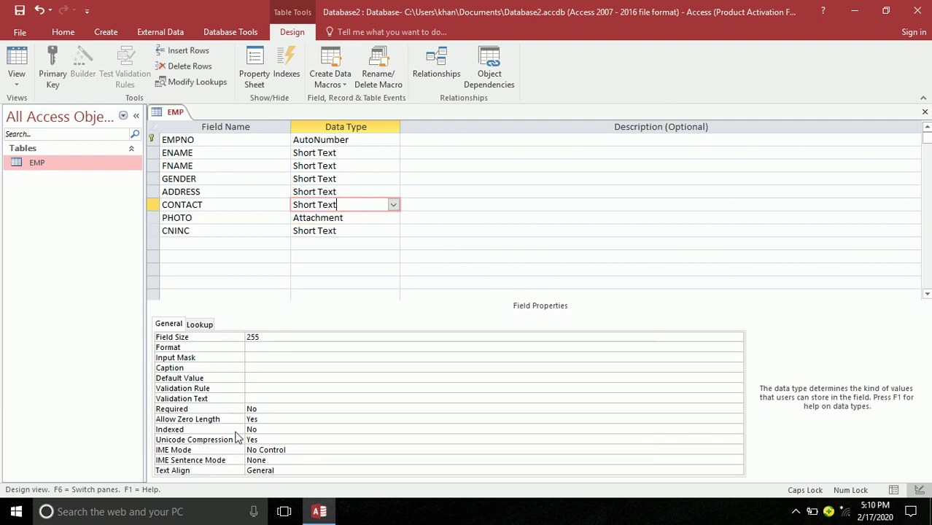
{"action": "left_click", "coordinate": [269, 357]}
{"action": "type", "text": "0000-"}
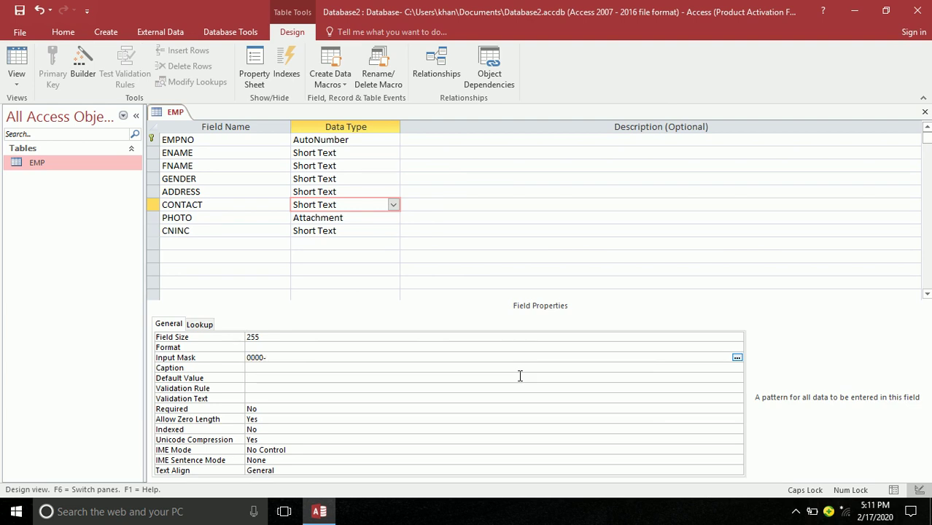
{"action": "type", "text": "0000000"}
{"action": "key", "text": "Return"}
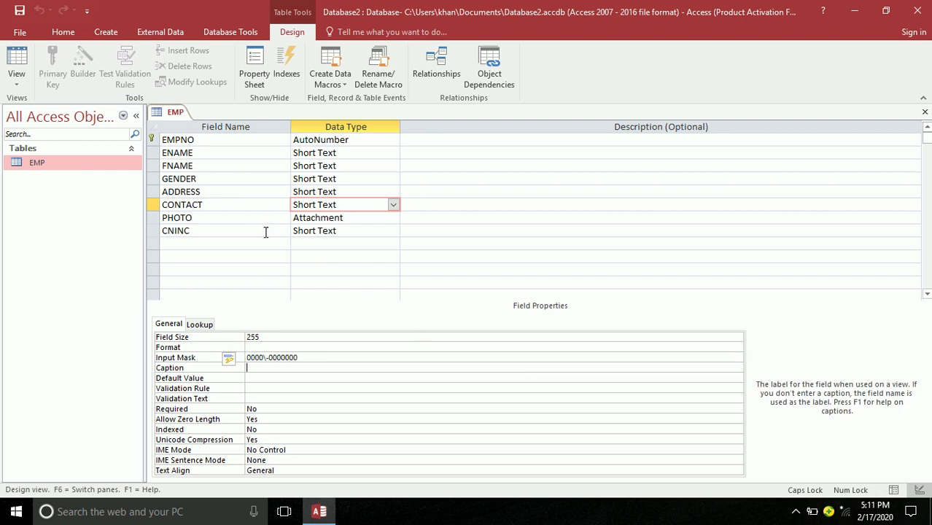
{"action": "left_click", "coordinate": [218, 229]}
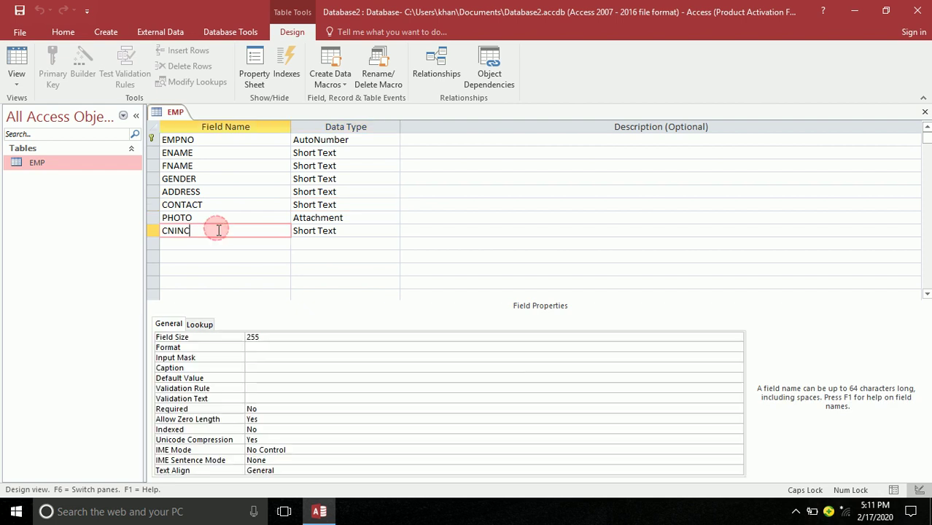
{"action": "left_click", "coordinate": [264, 358]}
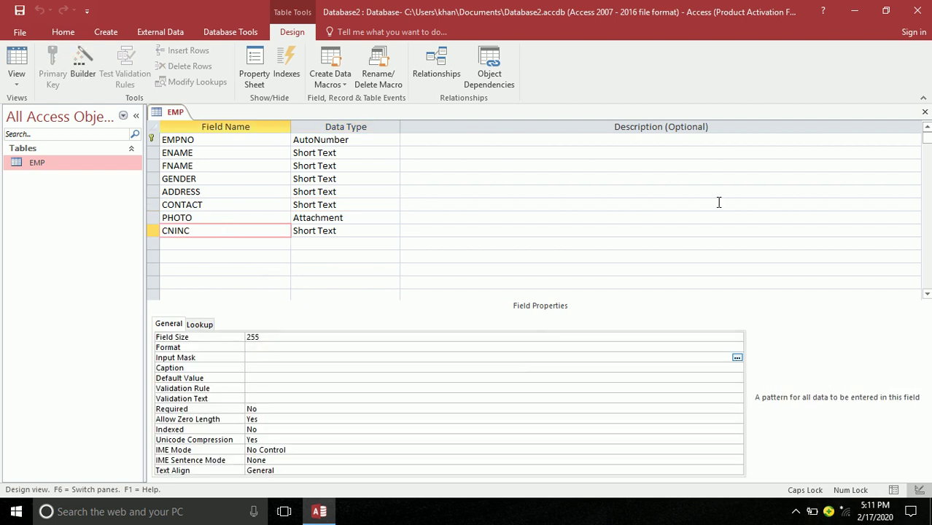
{"action": "type", "text": "00000-0000"}
{"action": "type", "text": "000-0"}
{"action": "key", "text": "Return"}
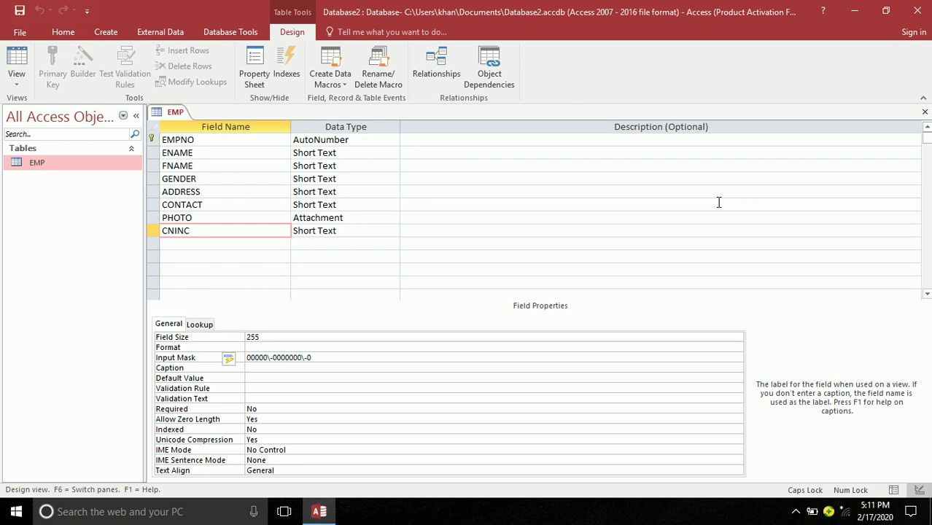
- Correct the name of the CNINC field to CNIC
{"action": "left_click", "coordinate": [188, 231]}
{"action": "key", "text": "BackSpace"}
{"action": "key", "text": "Tab"}
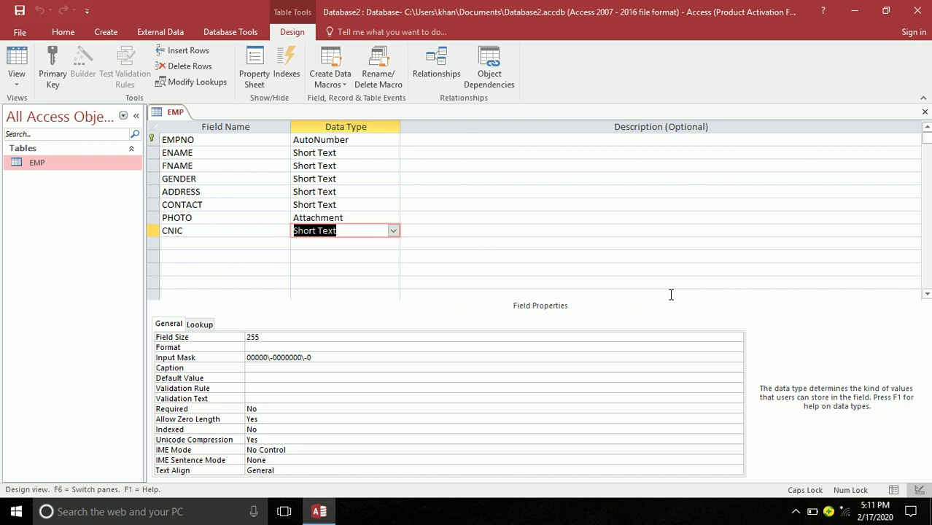
{"action": "left_click", "coordinate": [797, 511]}
{"action": "right_click", "coordinate": [768, 484]}
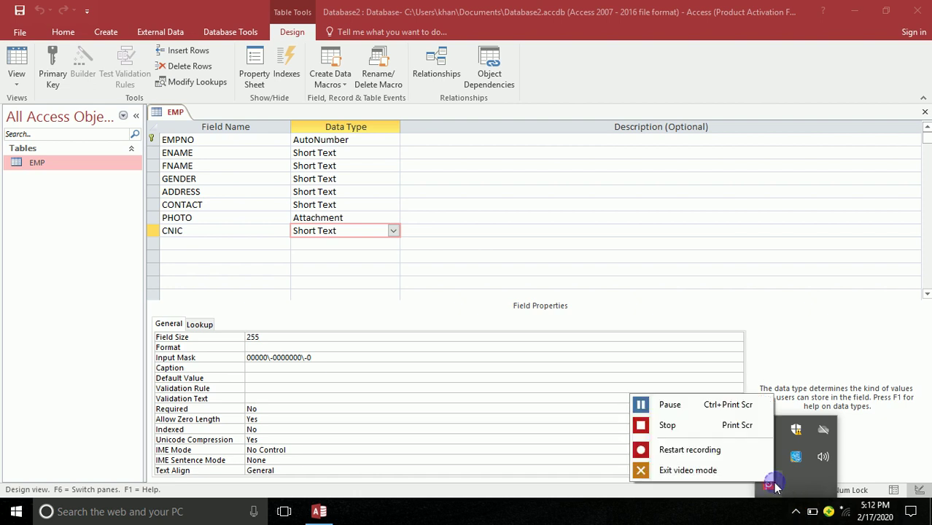